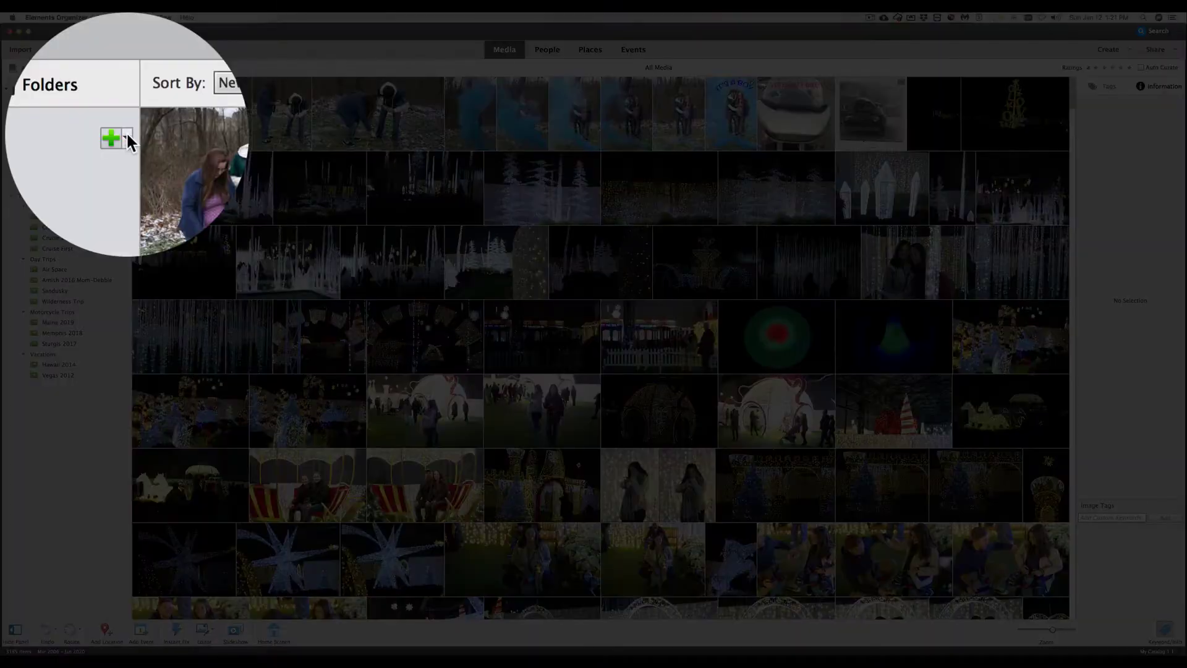
- Step through the Christmas 2014 and 2017 albums, ending on the Christmas 2018 album
click(127, 90)
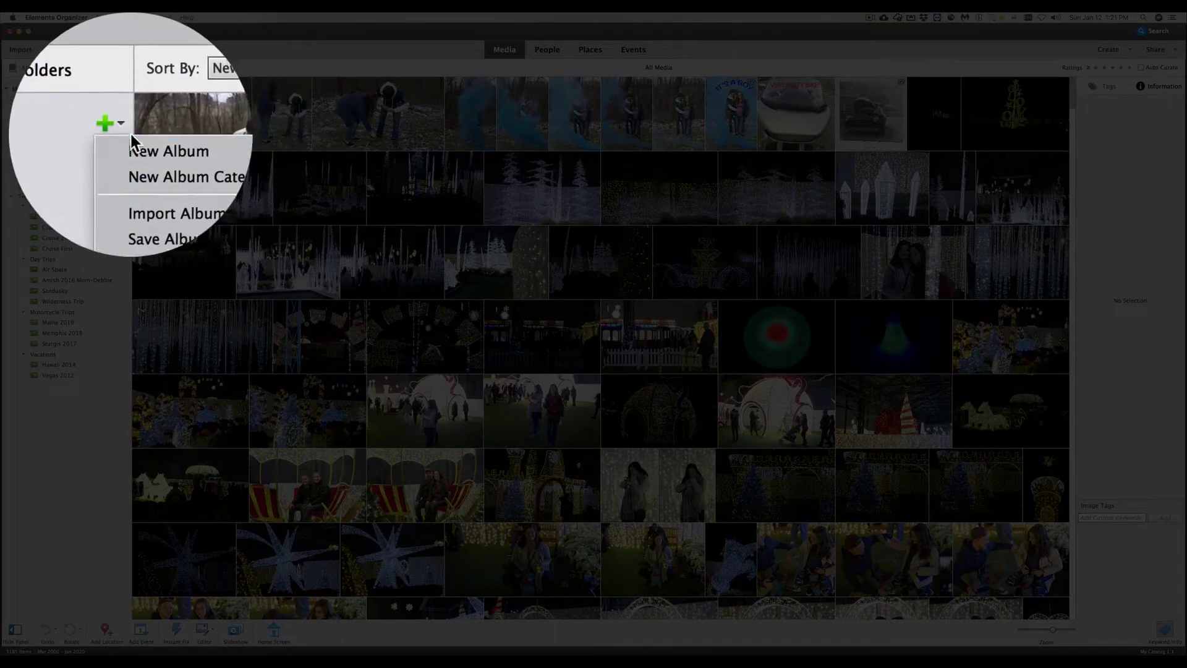
click(128, 134)
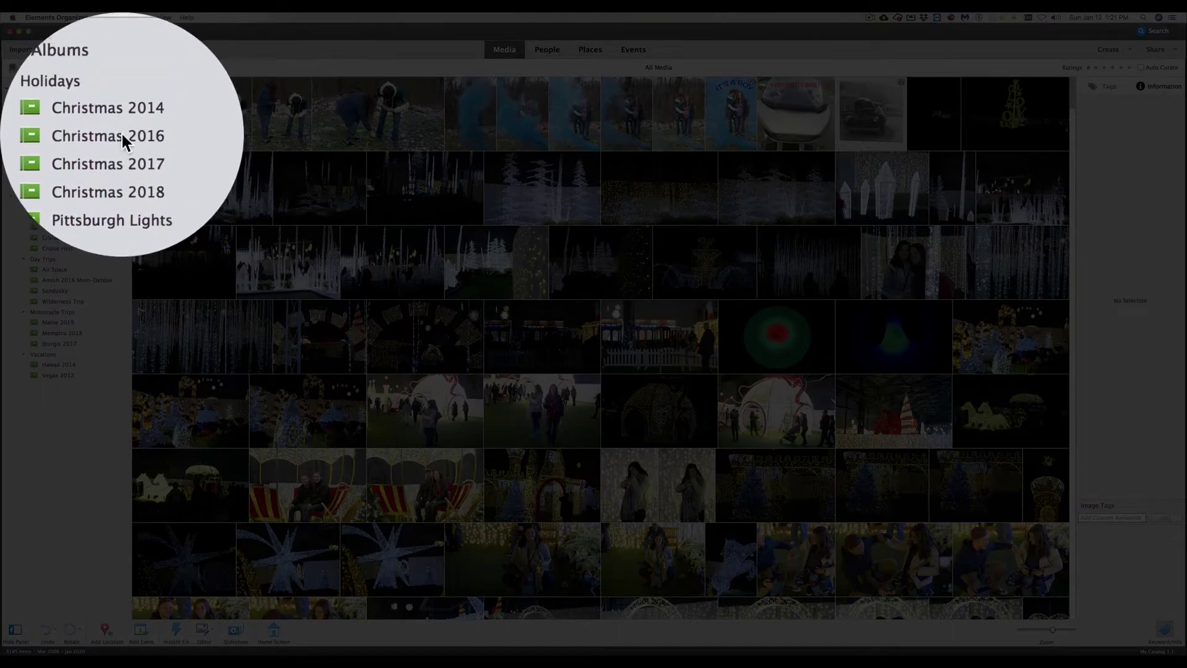
click(117, 109)
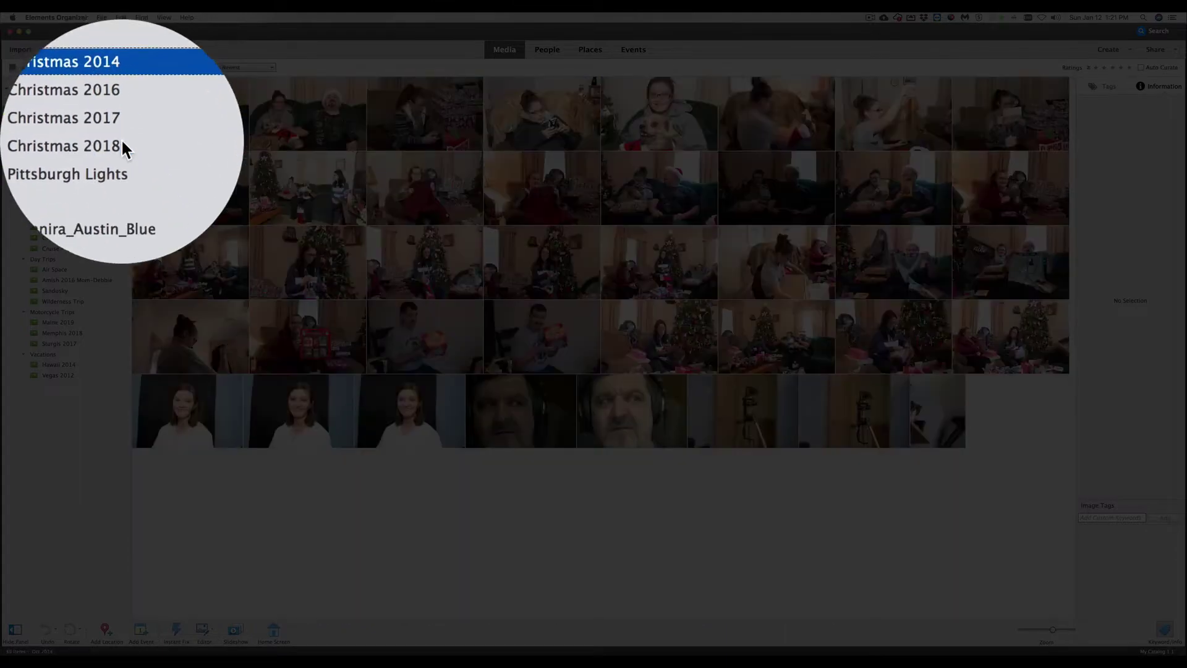
click(122, 136)
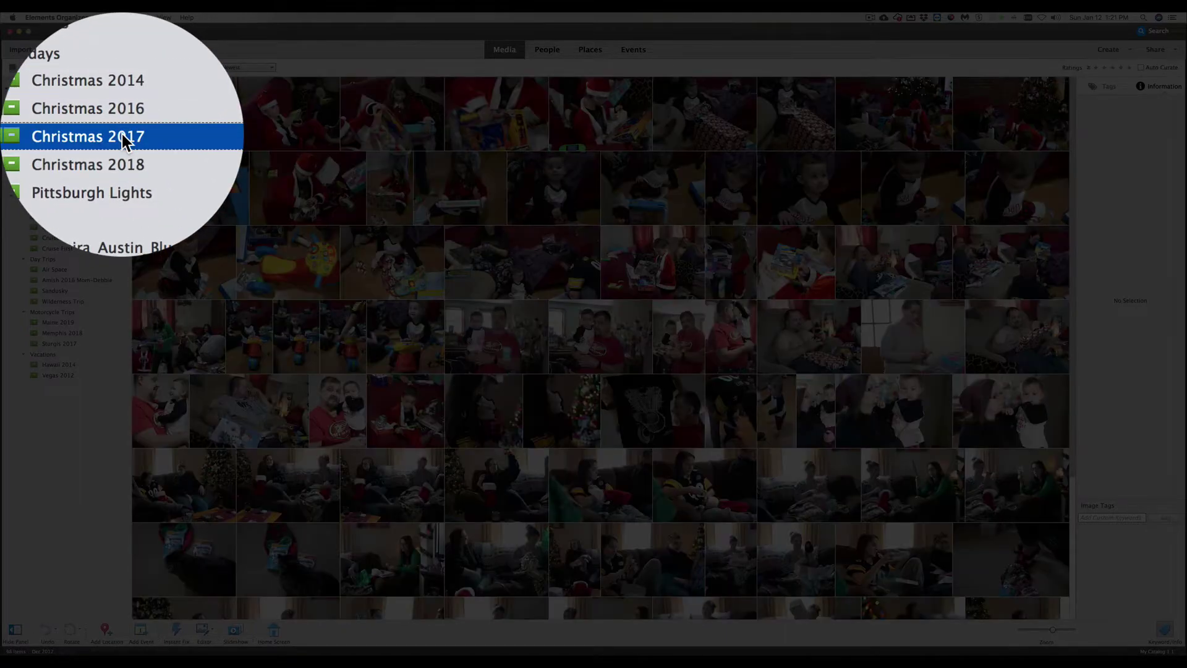
click(121, 143)
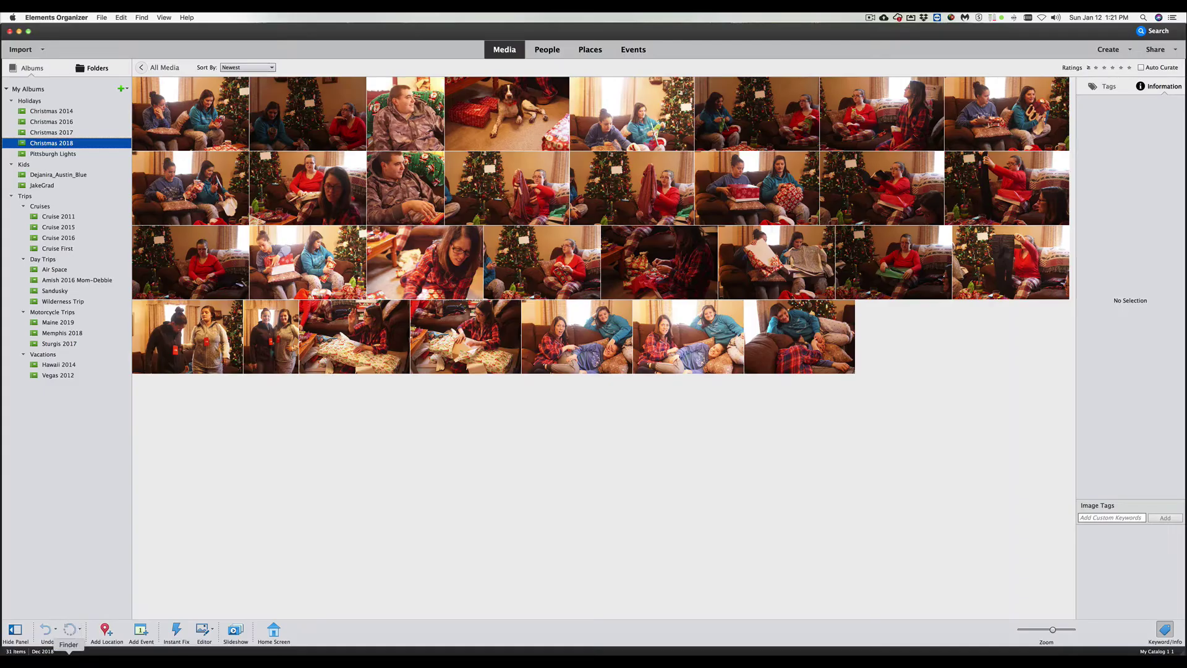
- Bring up a Finder window on the Pictures folder
click(68, 657)
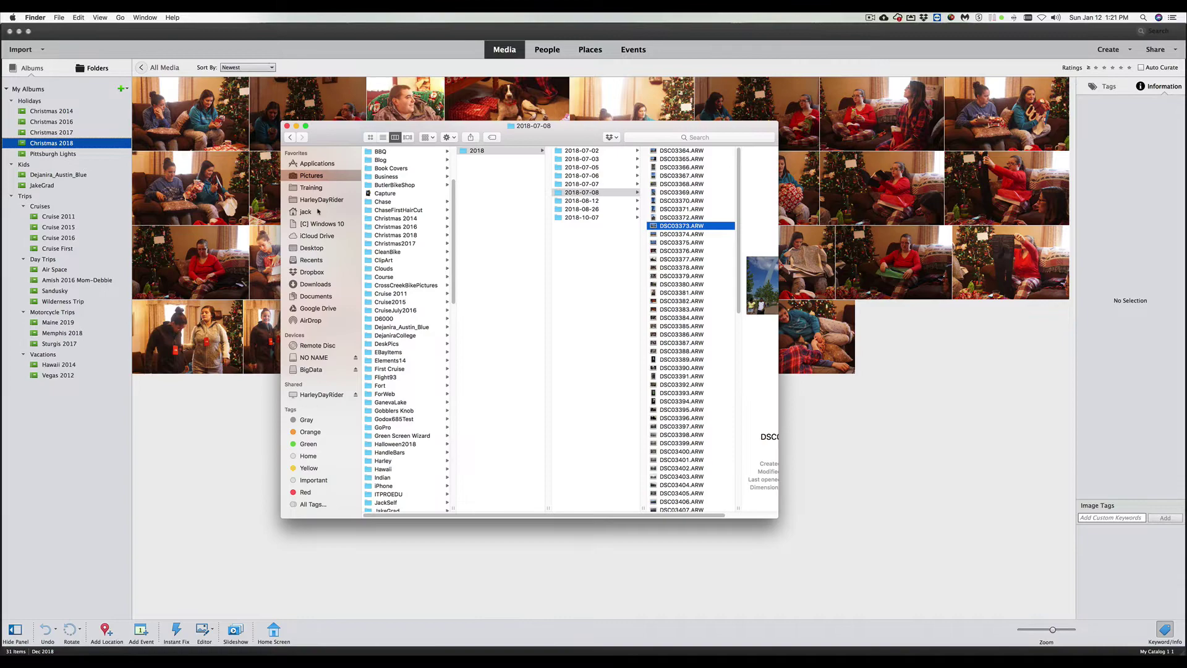
drag(524, 137, 473, 127)
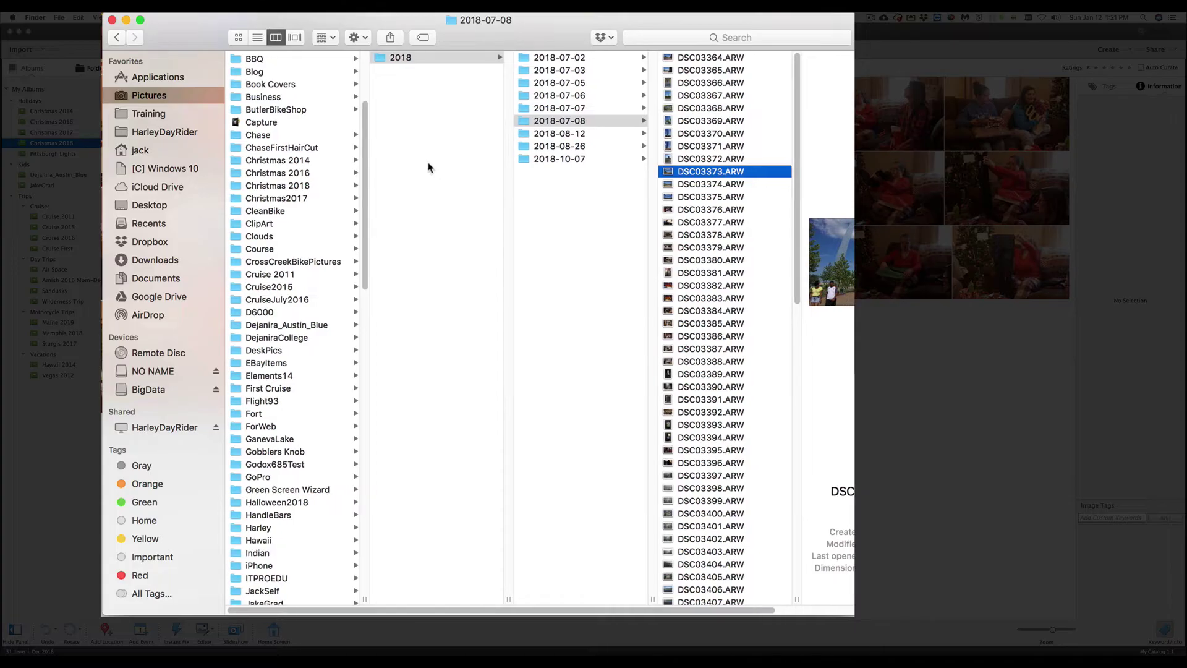
click(149, 95)
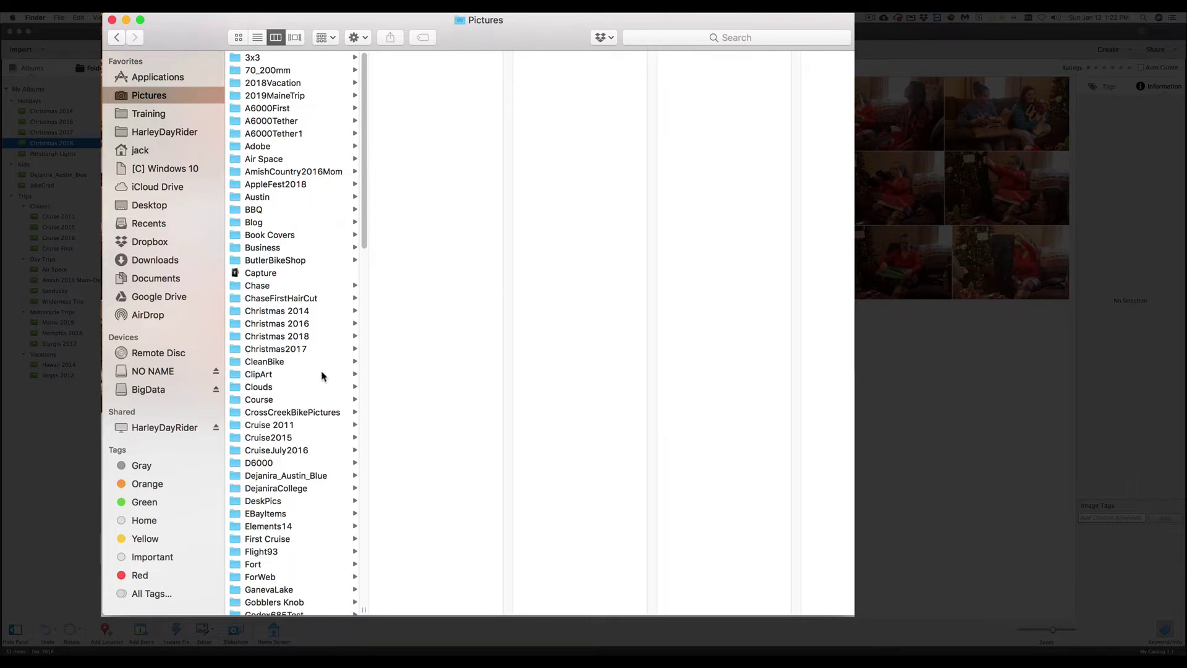
- Open the DejaniraCollege folder and preview Degree-1.jpg and Degree-15.jpg
click(275, 427)
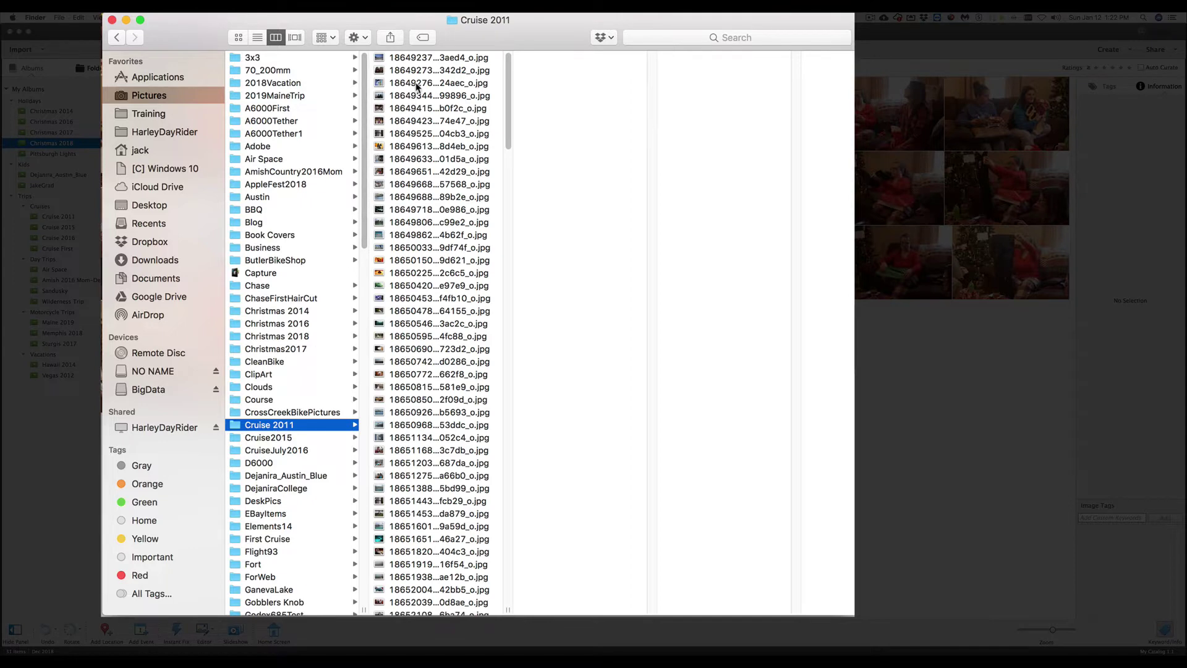
scroll(336, 300, down, 3)
scroll(338, 300, down, 2)
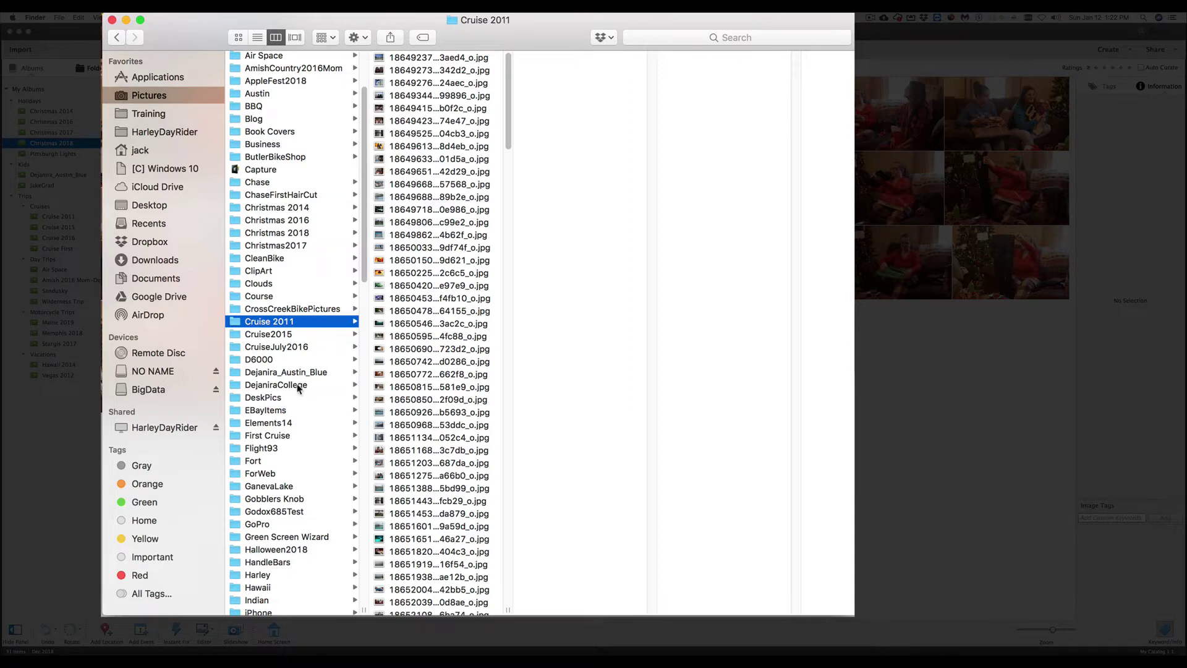
click(305, 386)
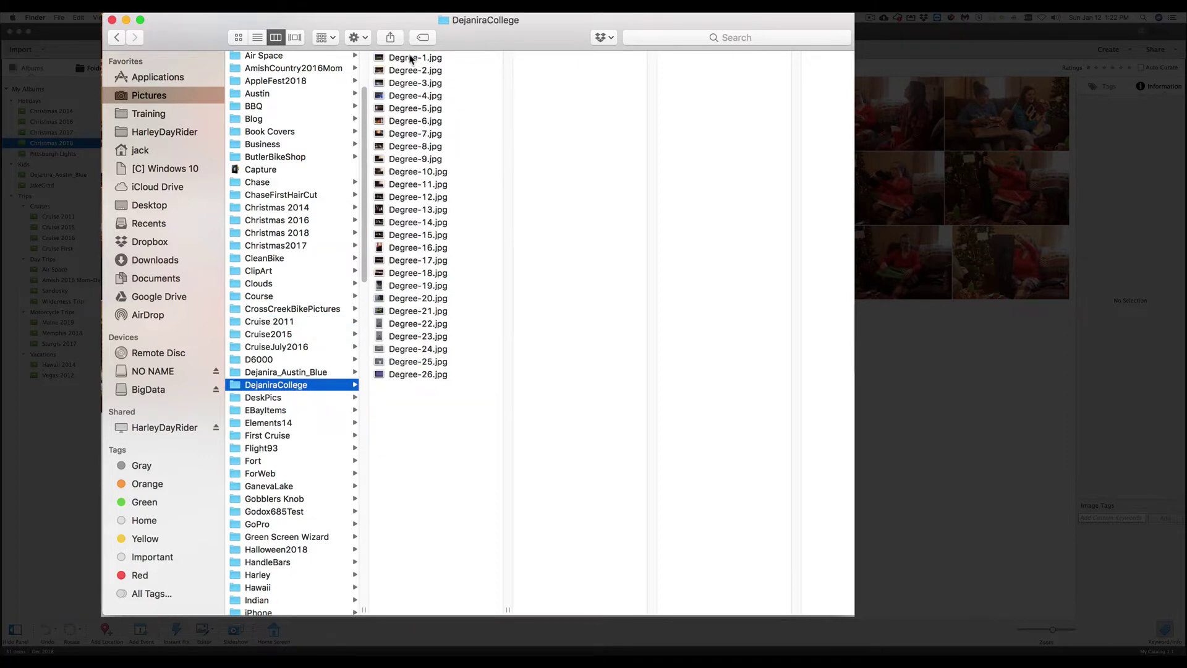
click(411, 58)
click(408, 235)
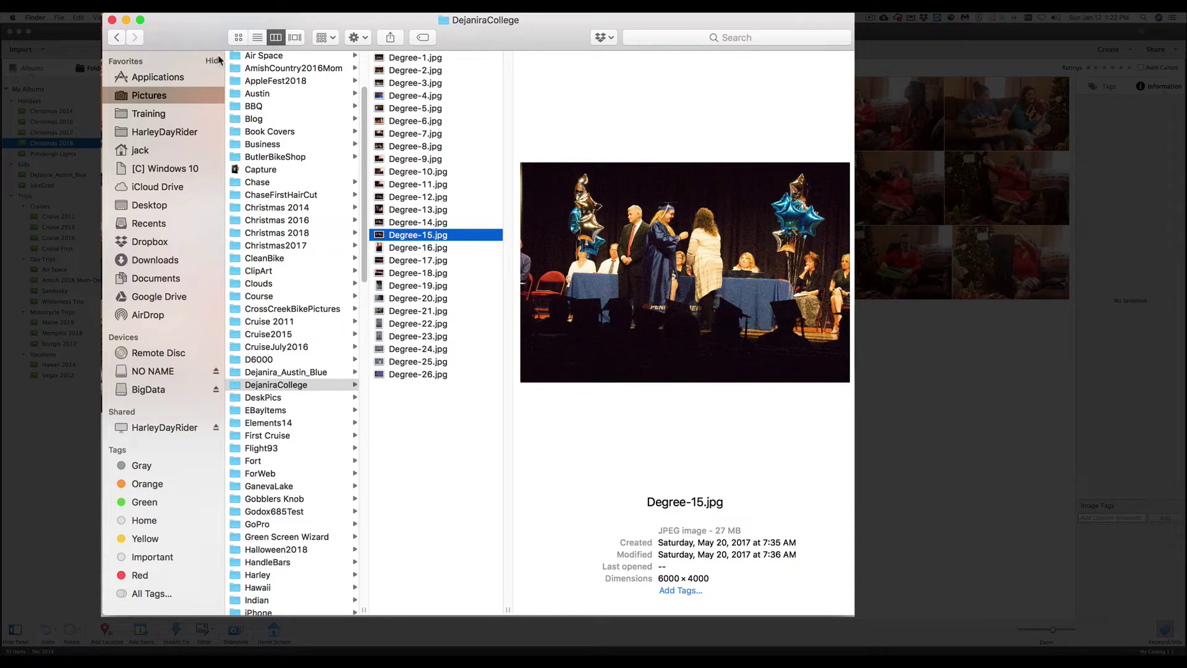
drag(197, 39, 207, 51)
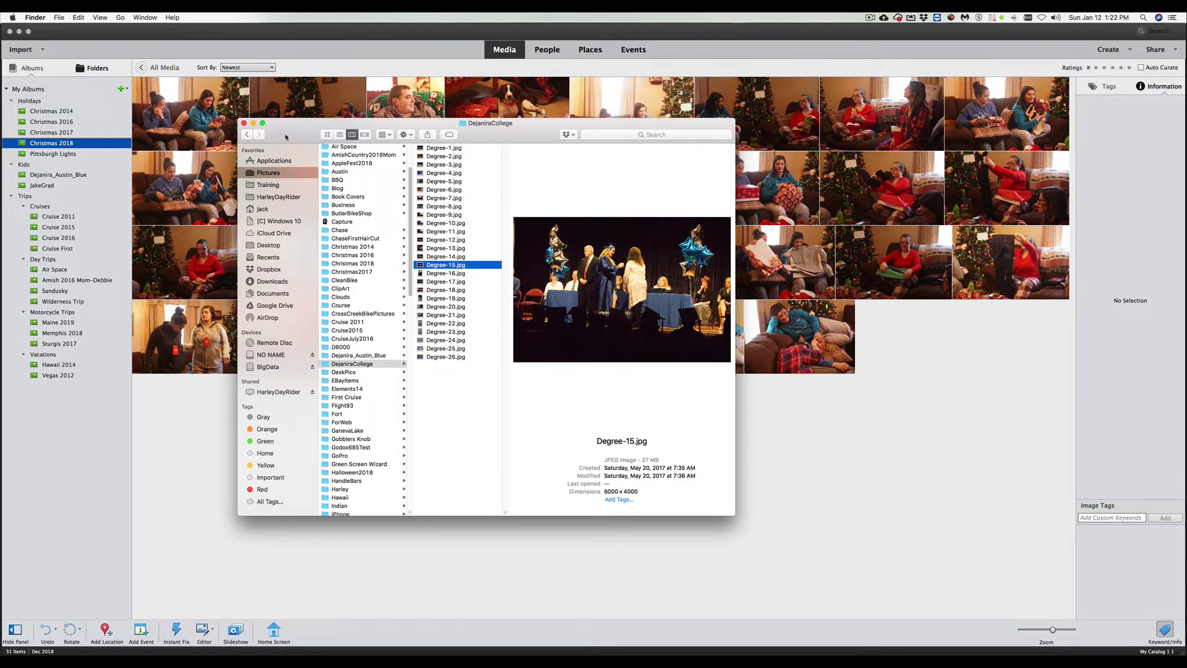
- Close the Finder window to return to the Organizer's album panel
click(245, 123)
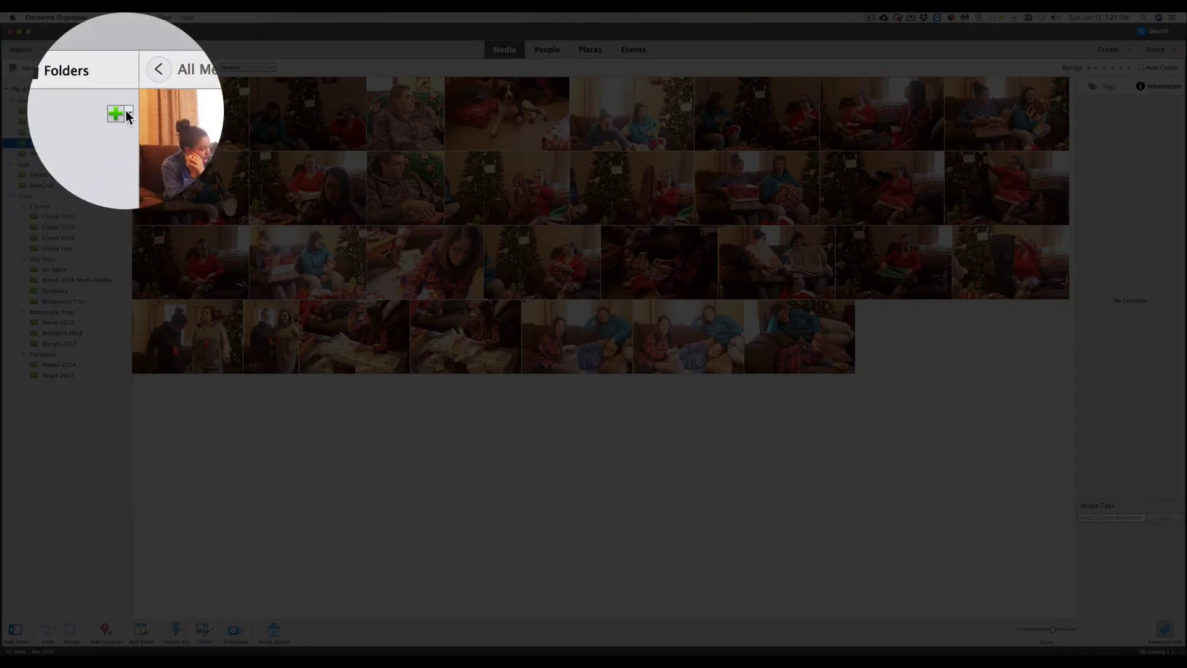
click(124, 111)
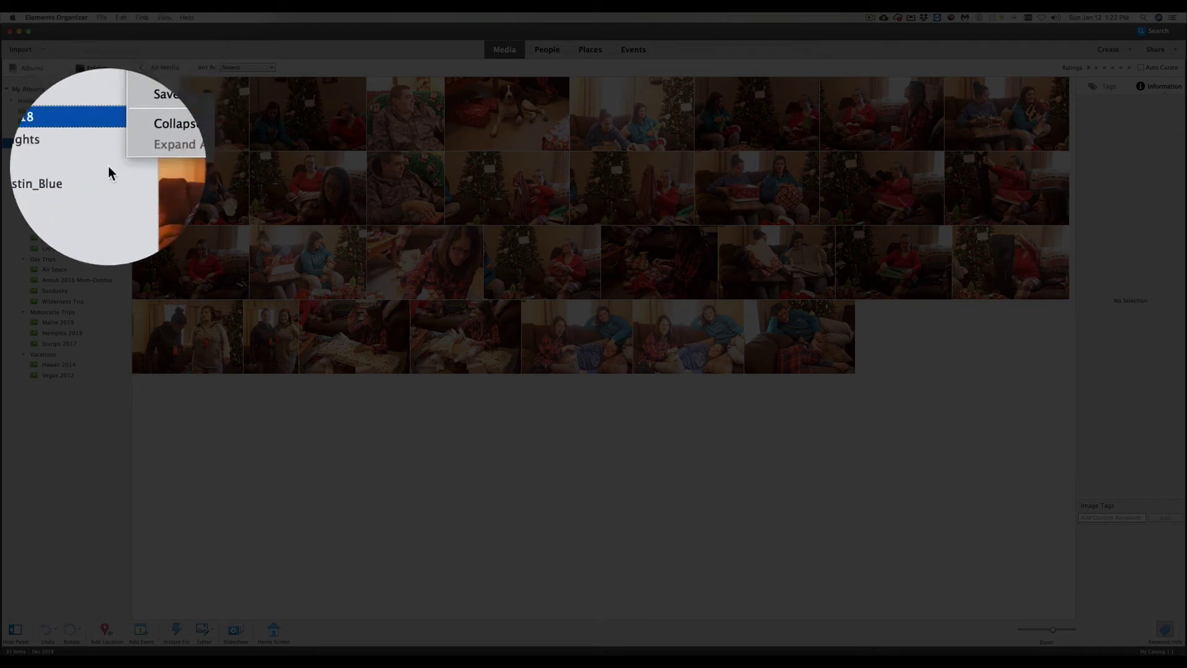
click(109, 165)
- Browse the Kids, Cruises, Day Trips, Motorcycle Trips and Vacations groups, then select Christmas 2018
click(39, 165)
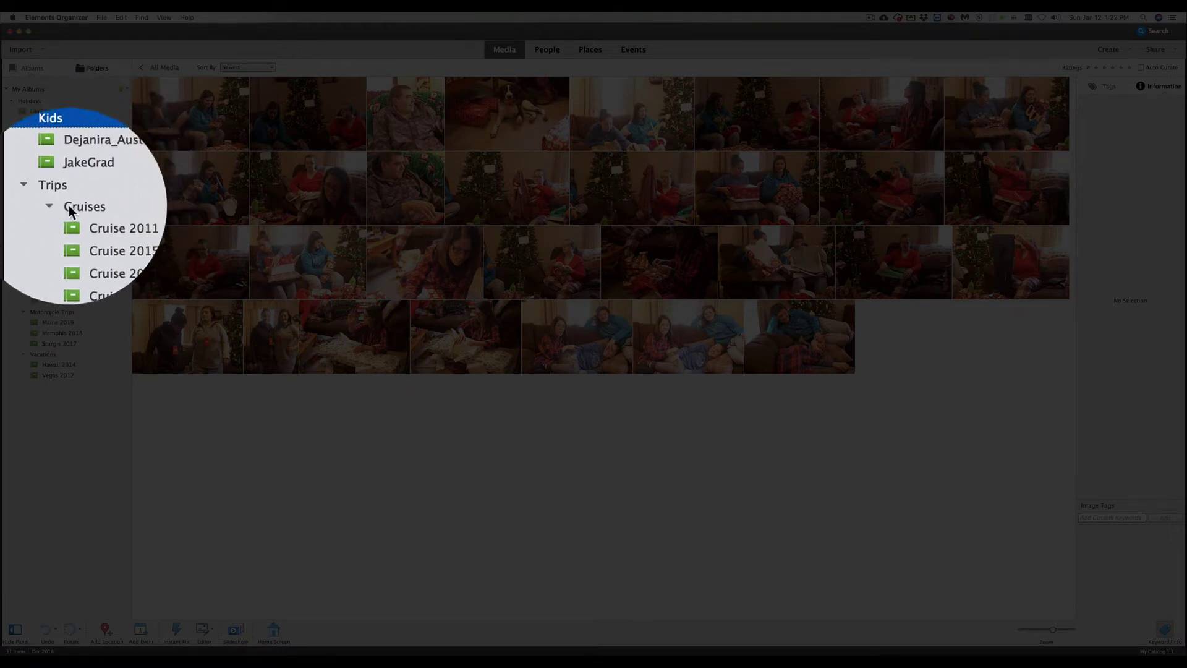
click(71, 206)
click(90, 258)
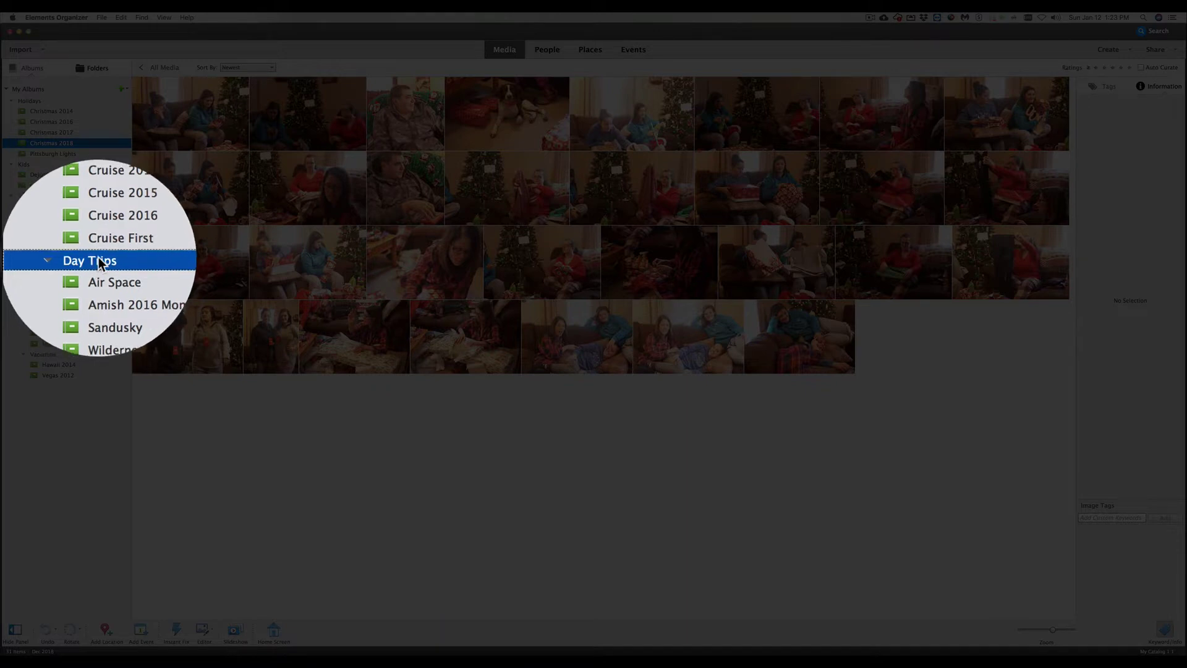
click(99, 310)
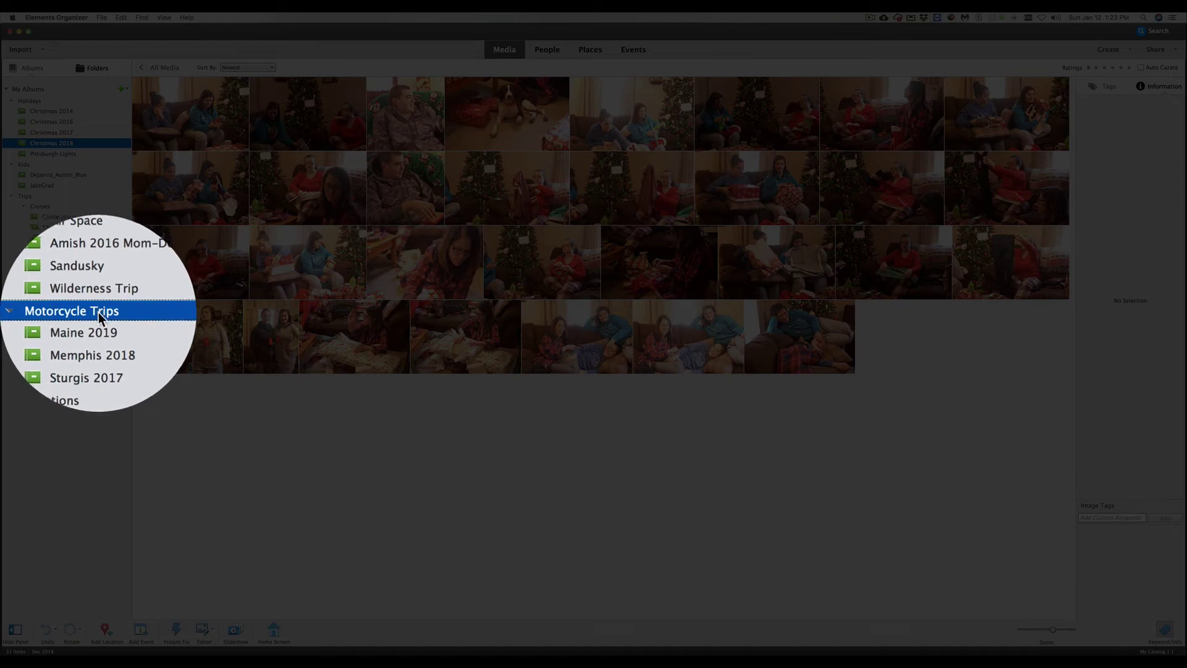
click(97, 356)
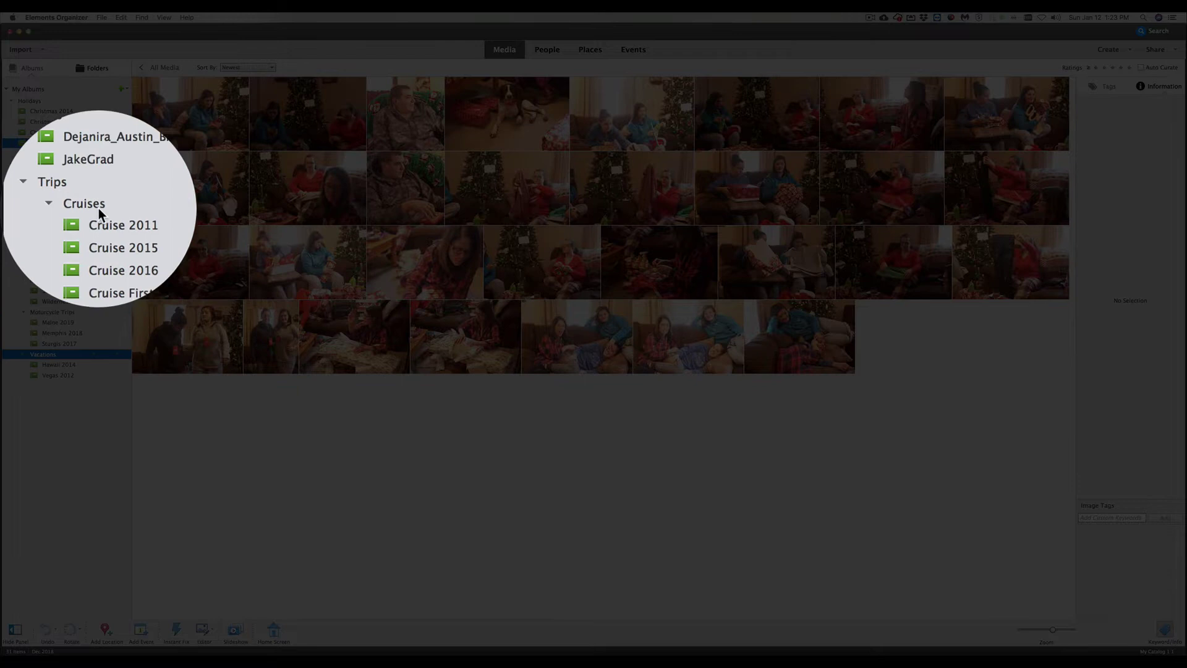
click(83, 144)
click(56, 161)
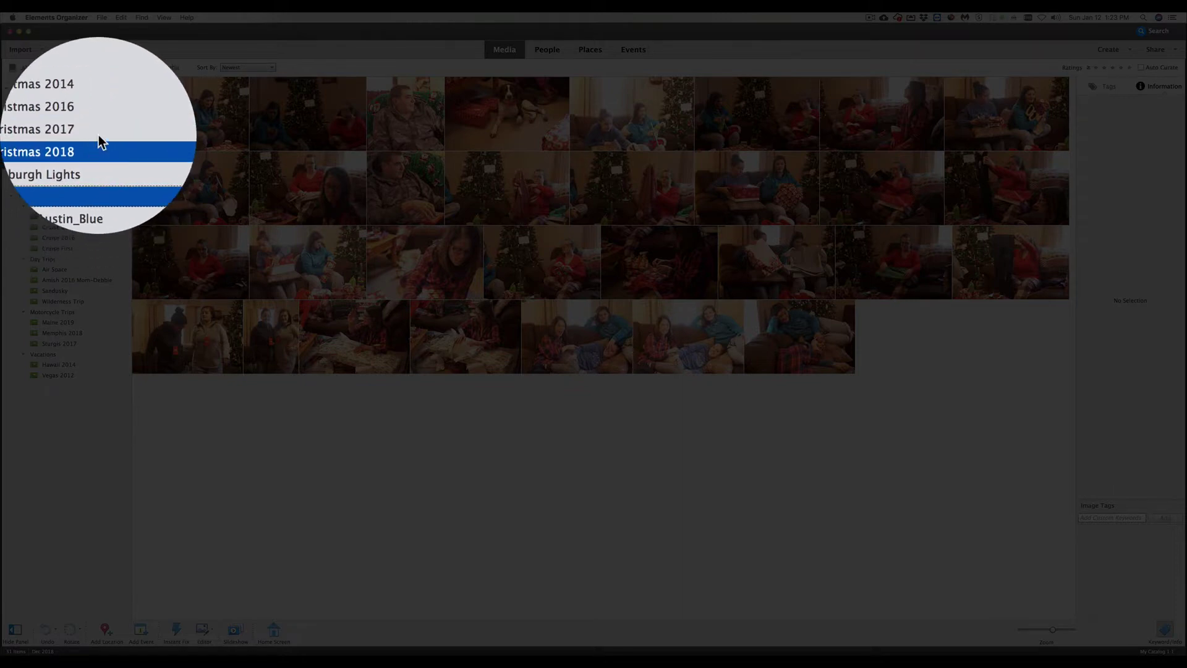
- Show all photos and start importing via Get Photos and Videos > From Files and Folders
click(98, 162)
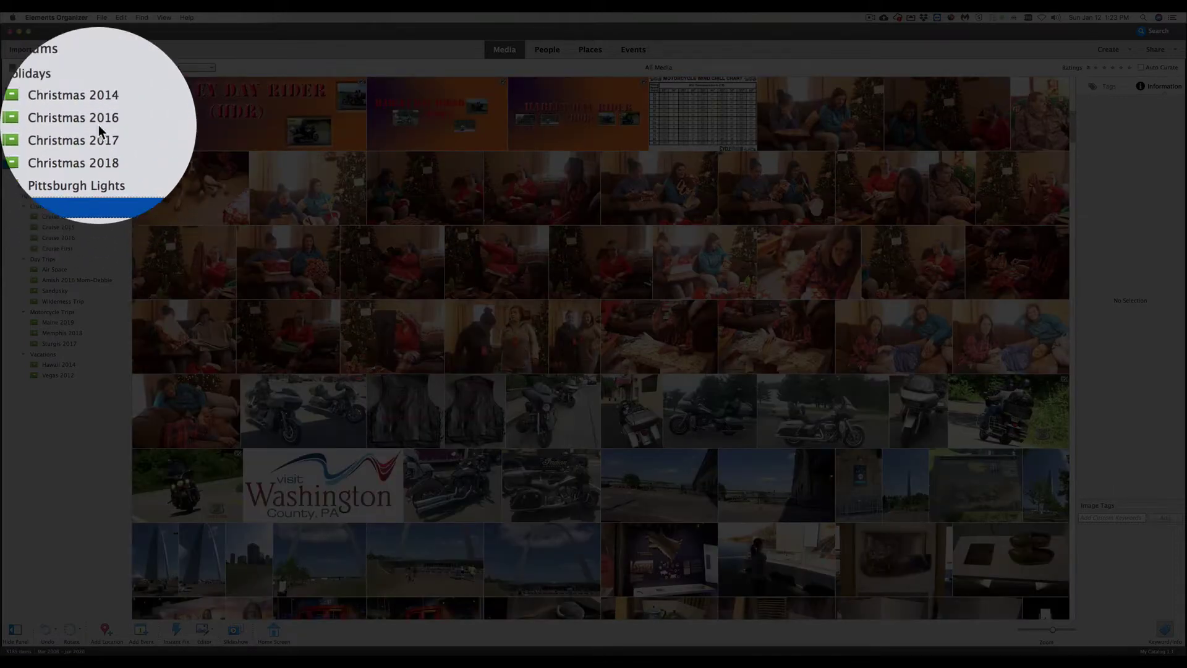
click(101, 17)
mouse_move(104, 47)
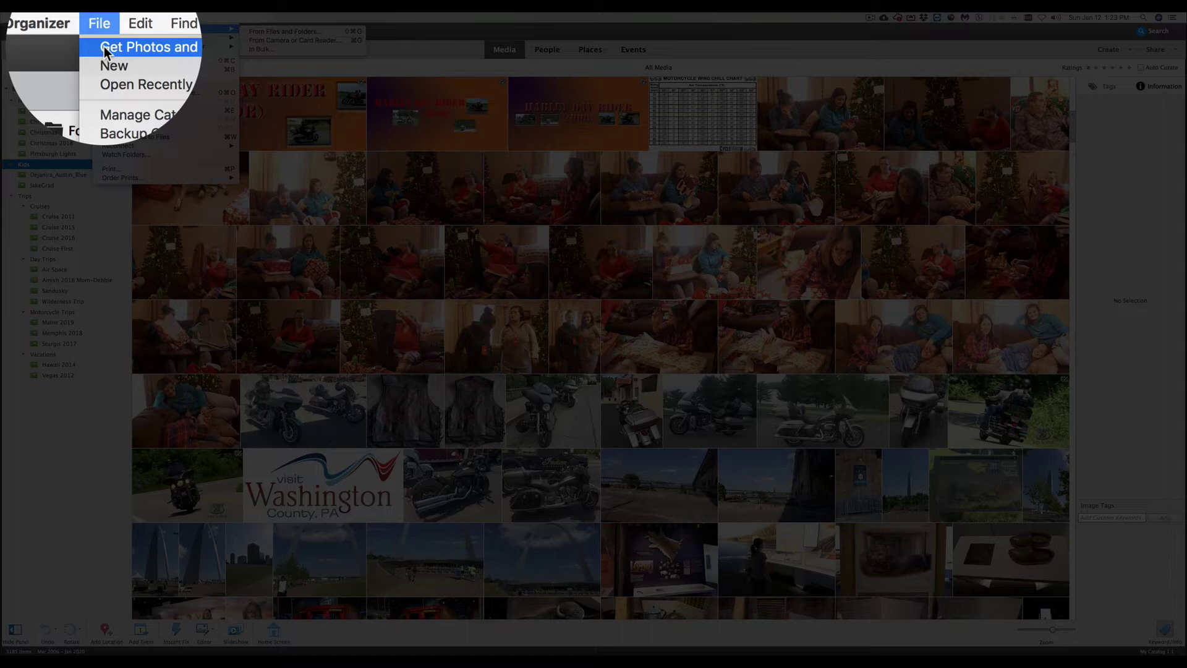
click(290, 53)
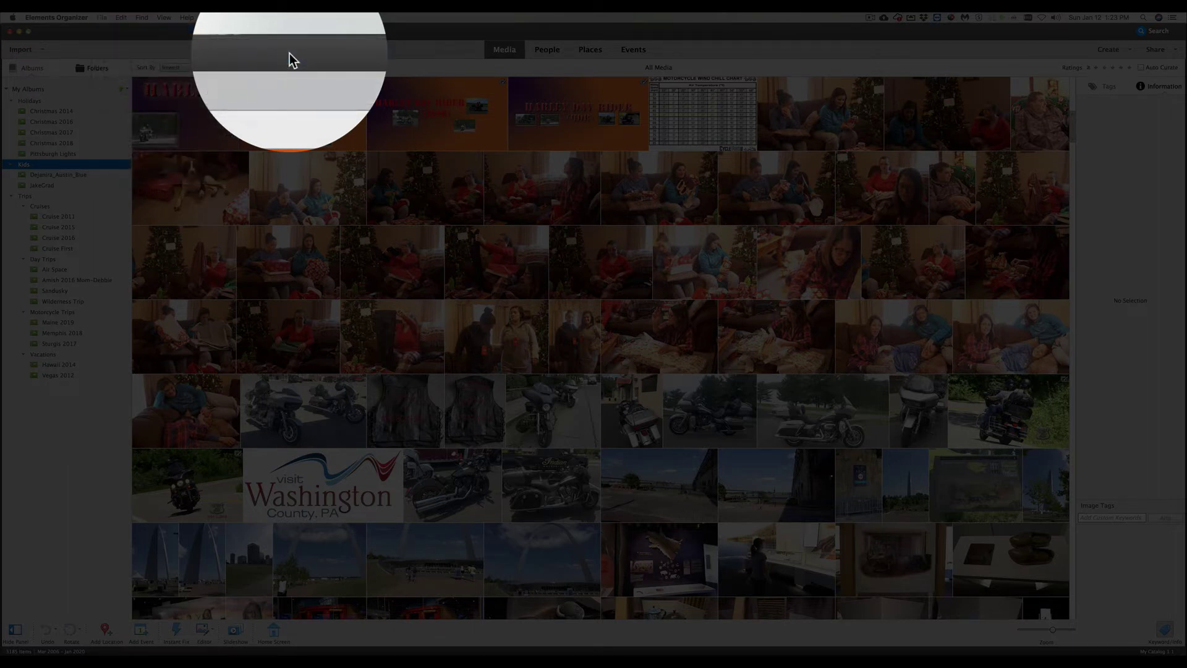
click(289, 60)
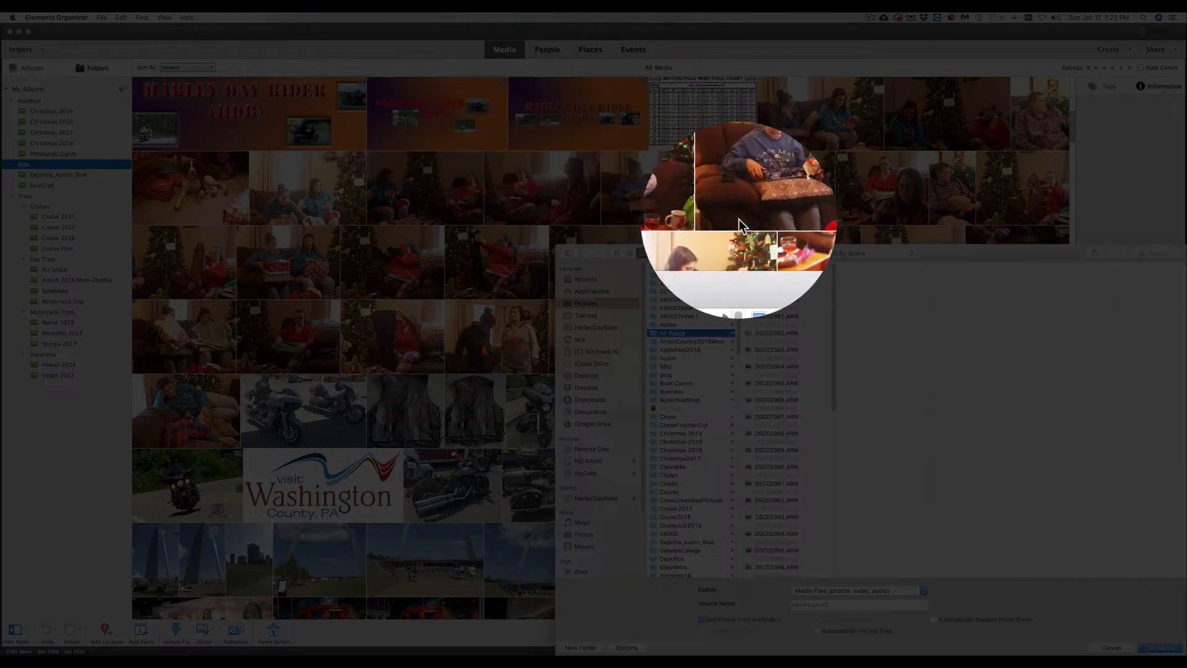
drag(748, 247, 406, 122)
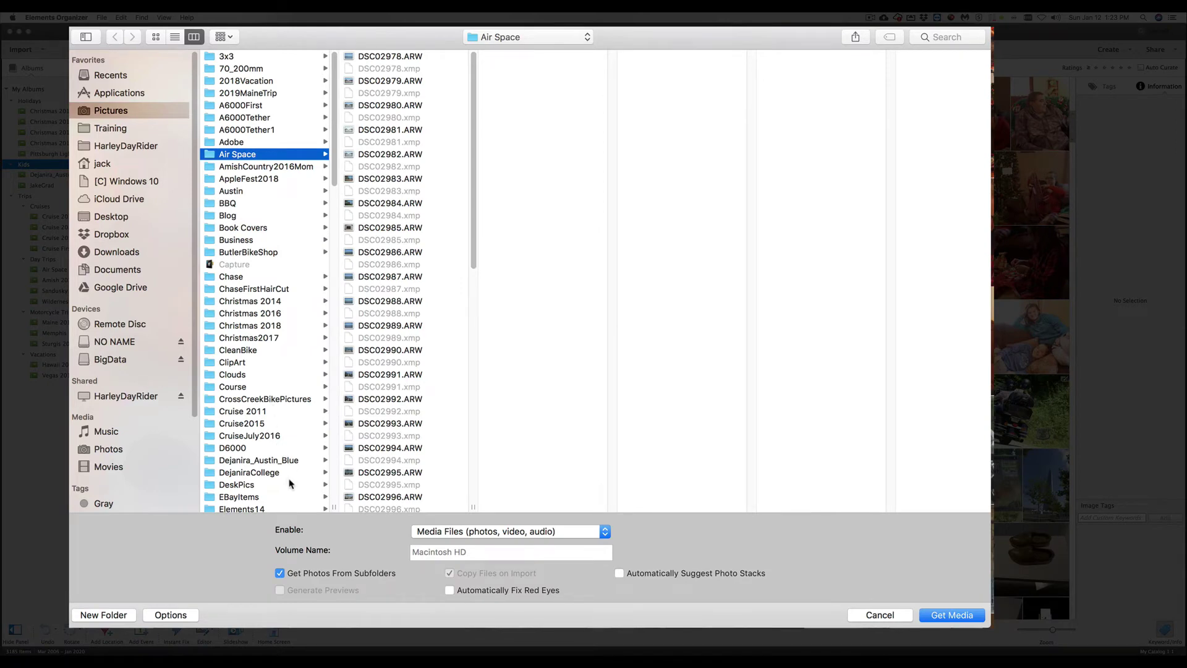
- Open the DejaniraCollege folder and select all 26 Degree photos
scroll(290, 483, down, 3)
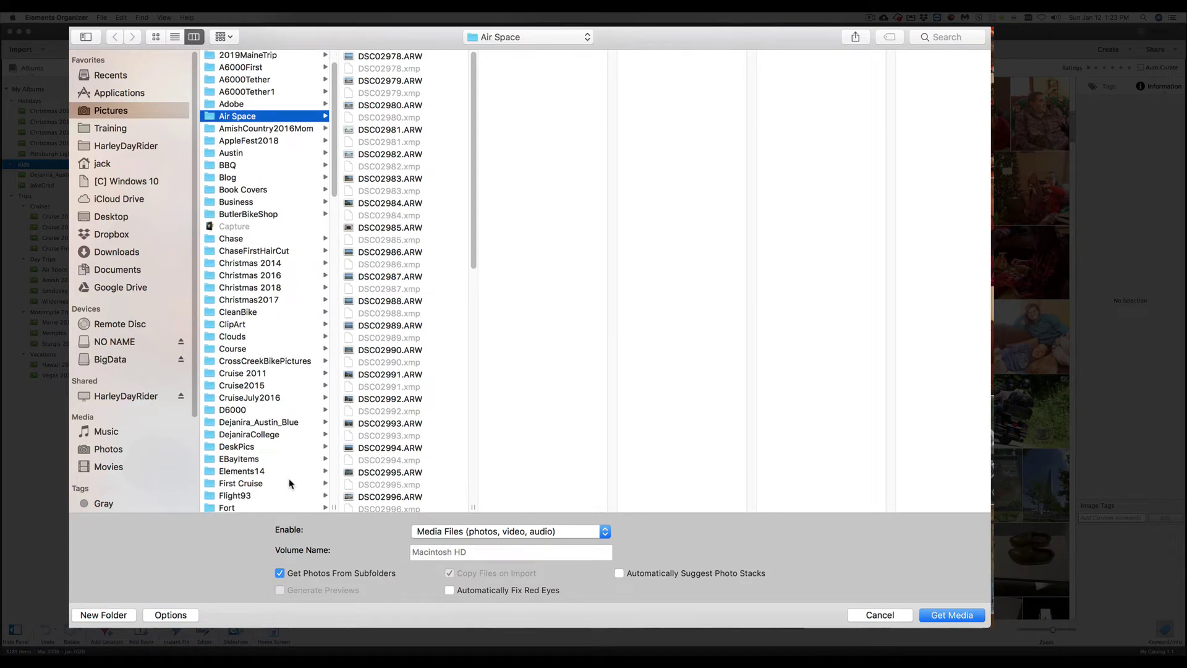
click(266, 434)
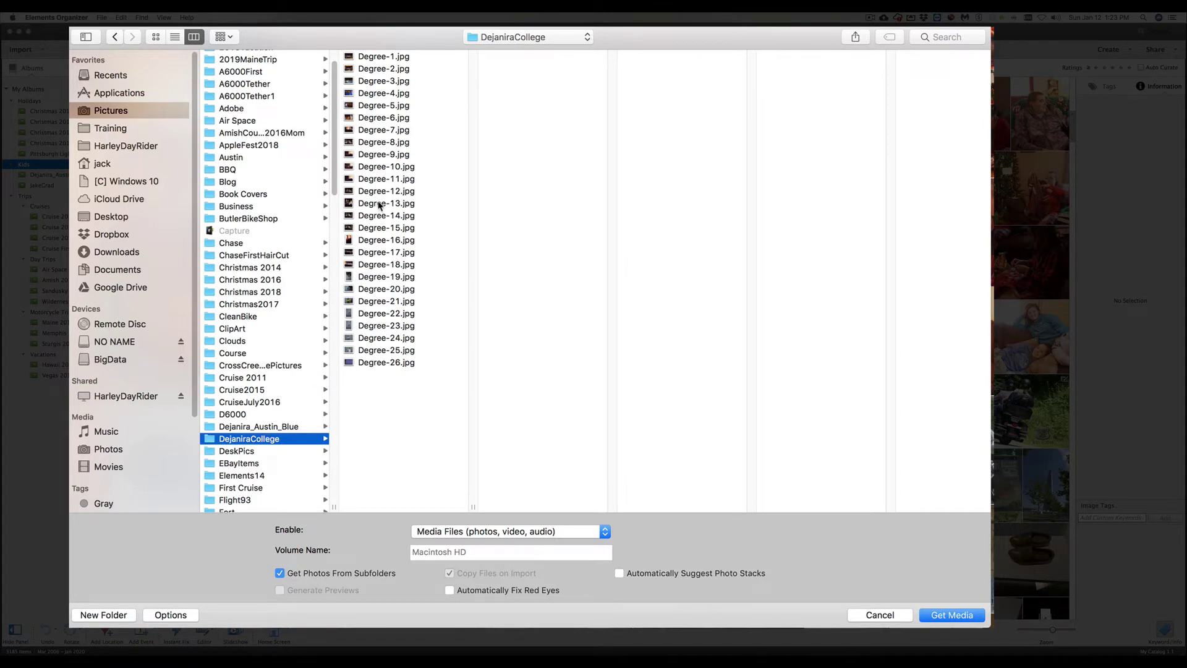
click(375, 56)
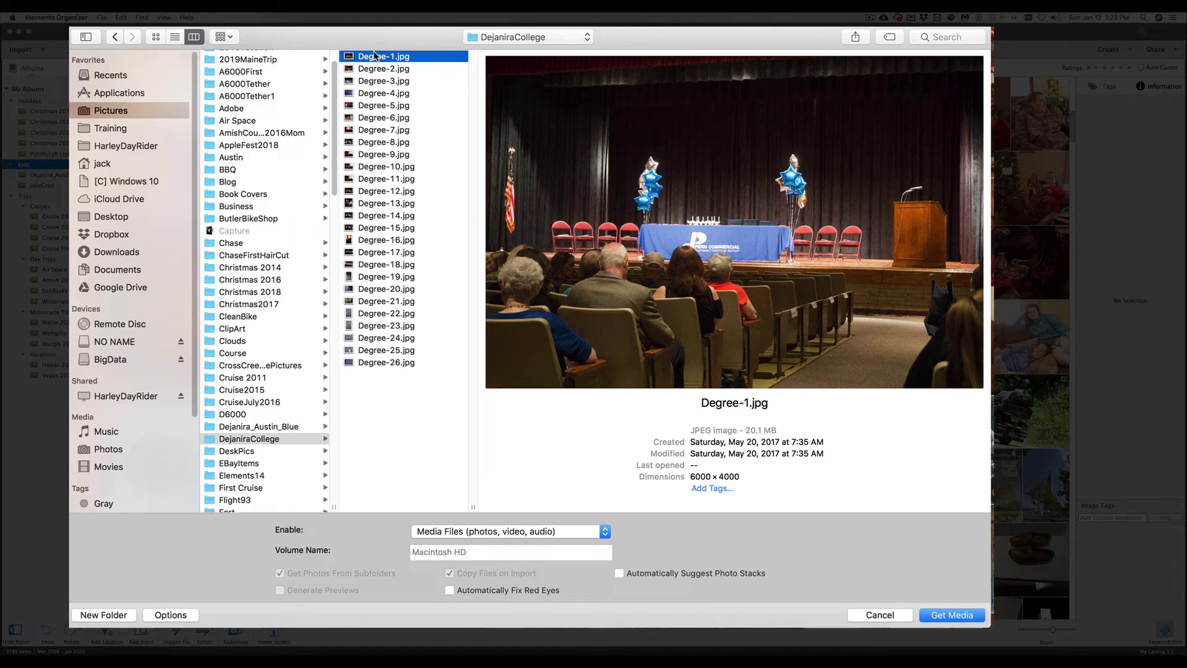
key(super+a)
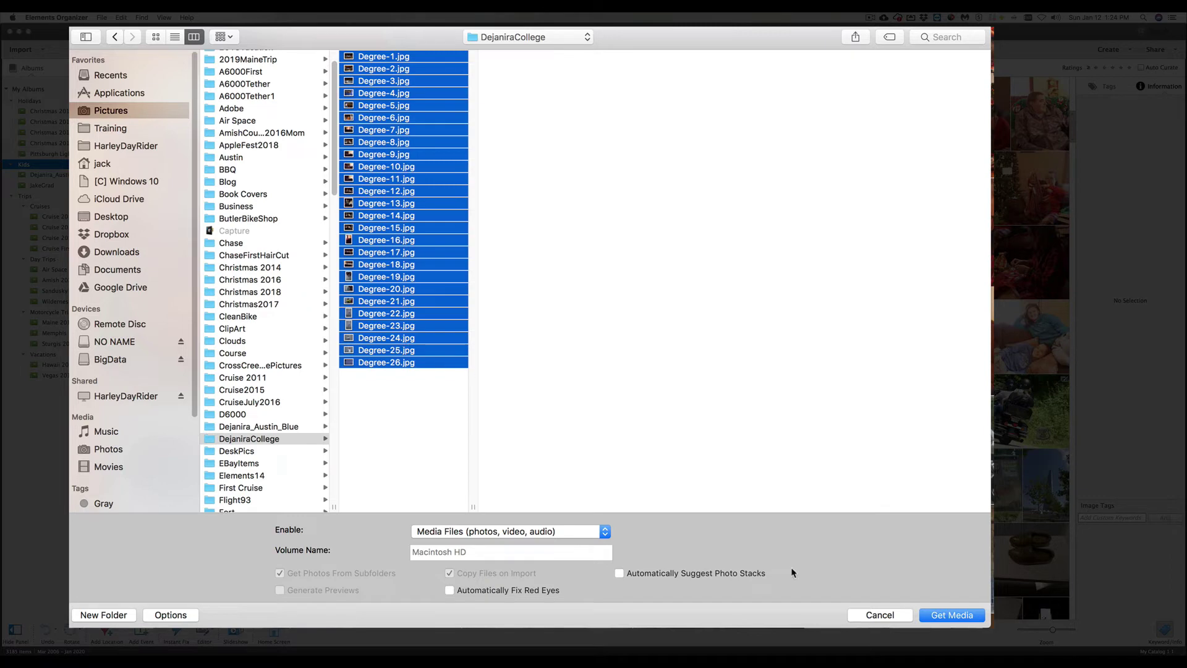
- Import the 26 Degree photos and put them in a new Kids album, 'Dejanira College Grad'
click(952, 617)
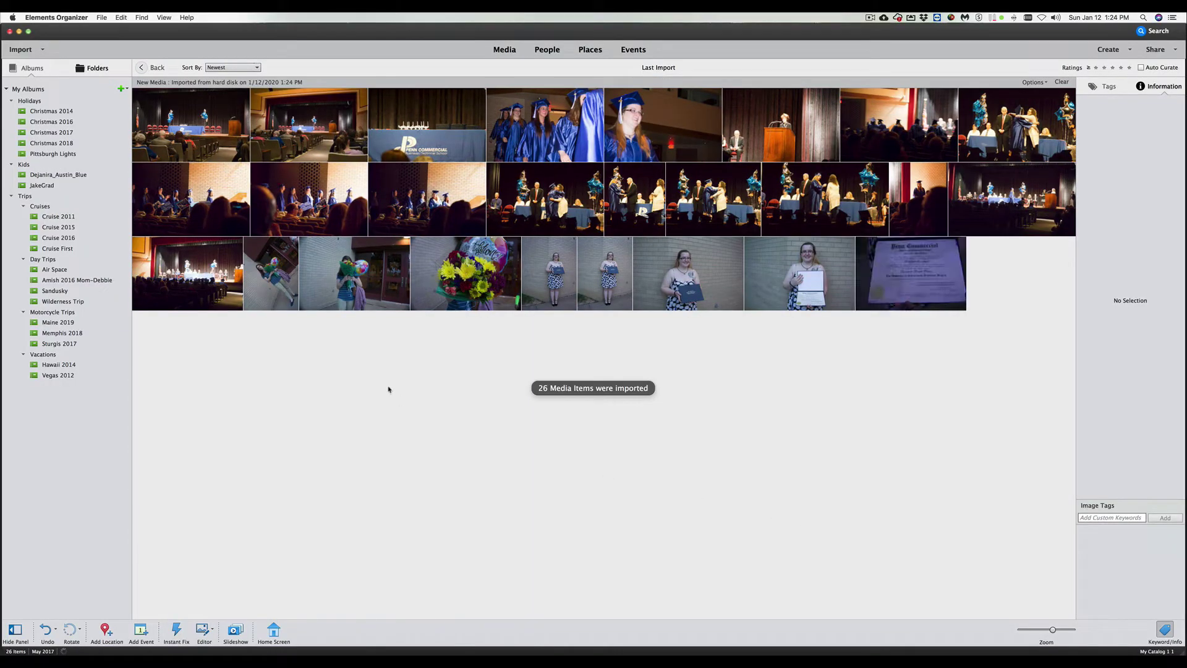
key(super+a)
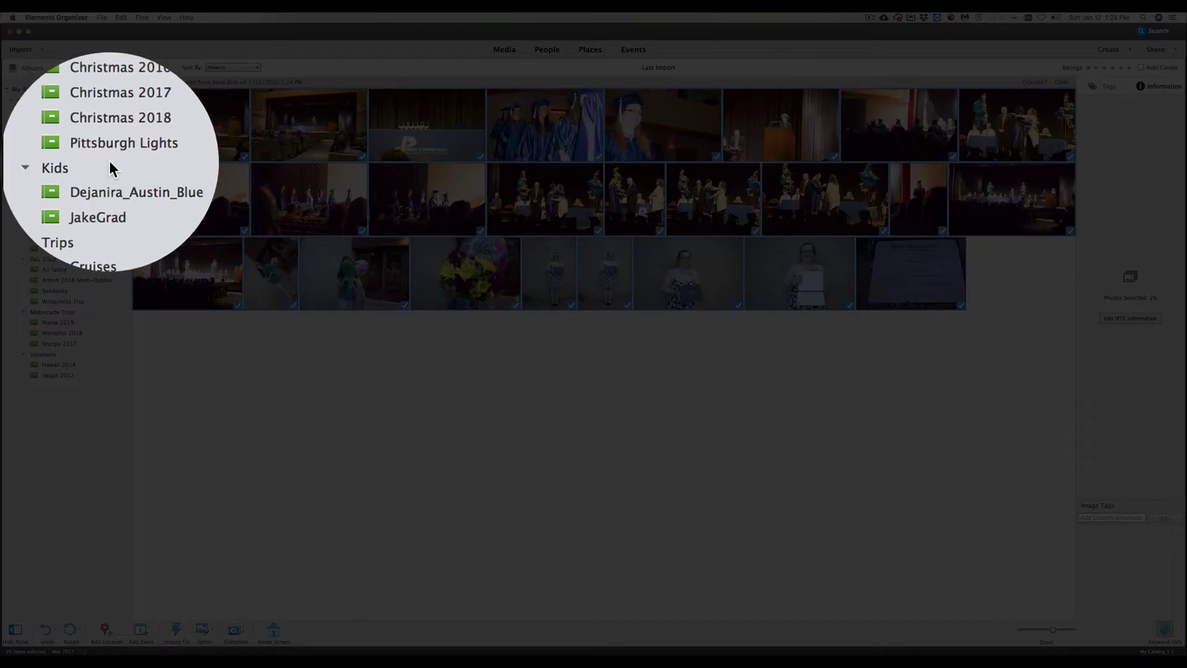
right_click(44, 165)
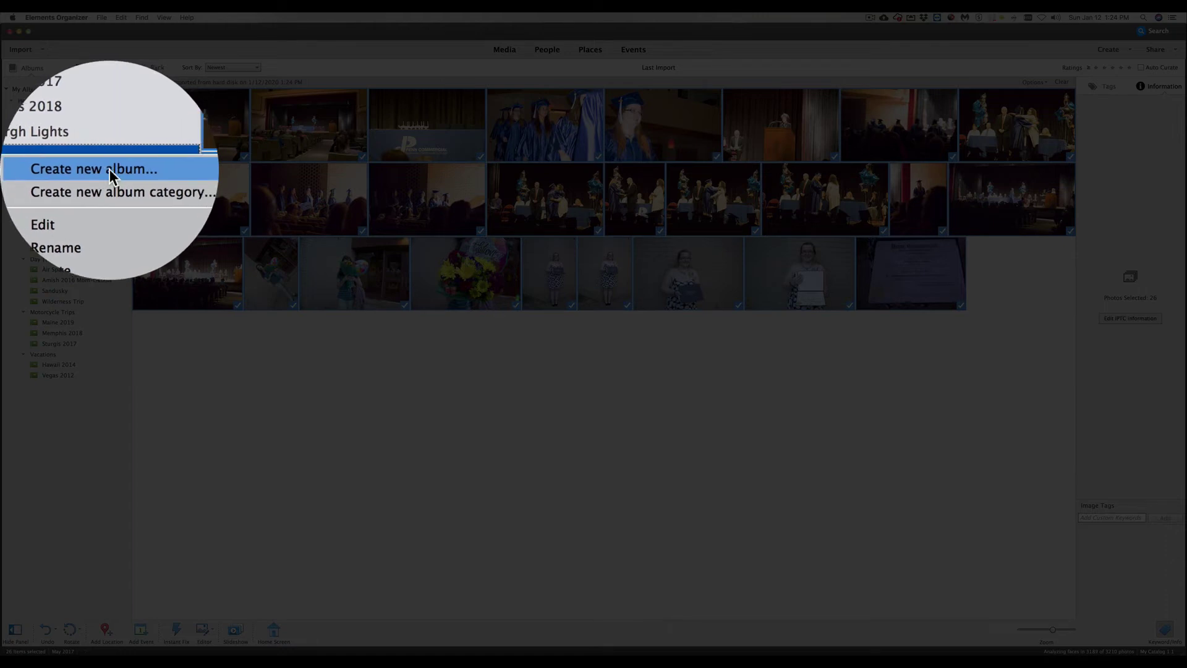
click(93, 170)
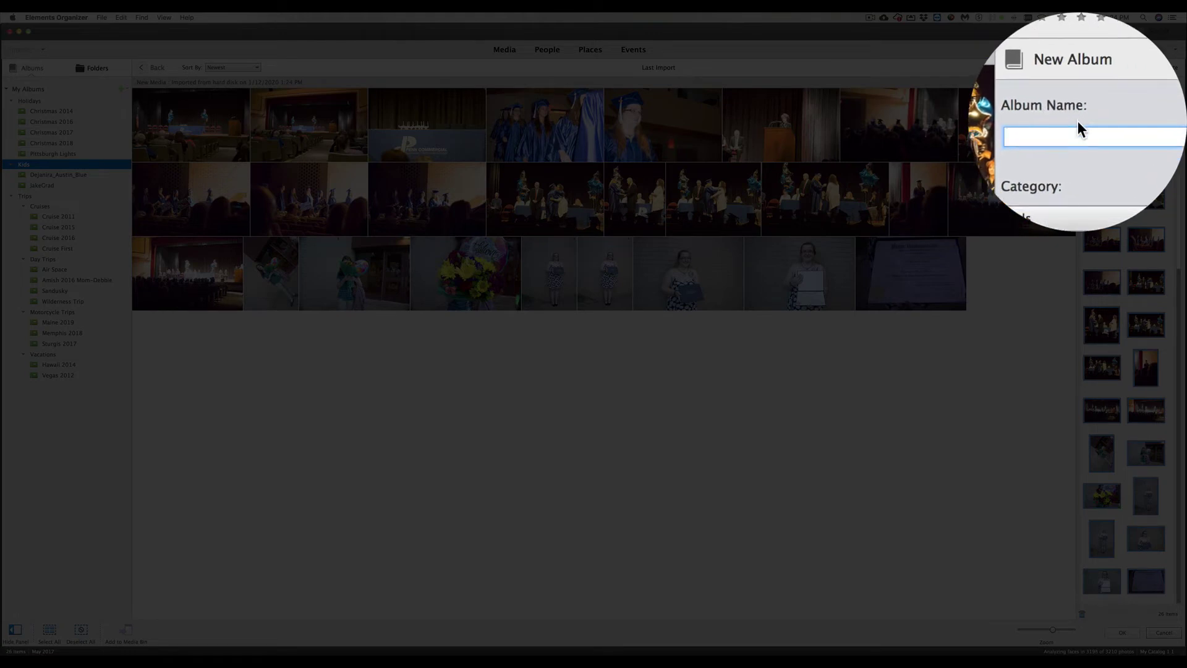
text(Dejani)
text(ra College Grad)
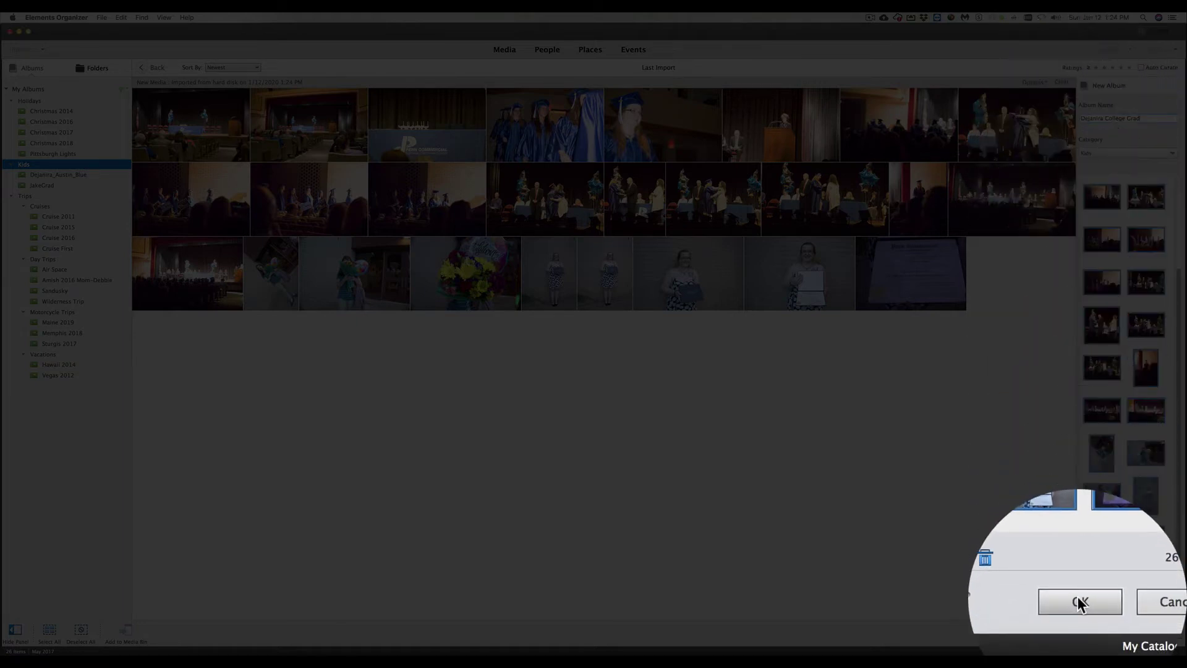
click(1122, 633)
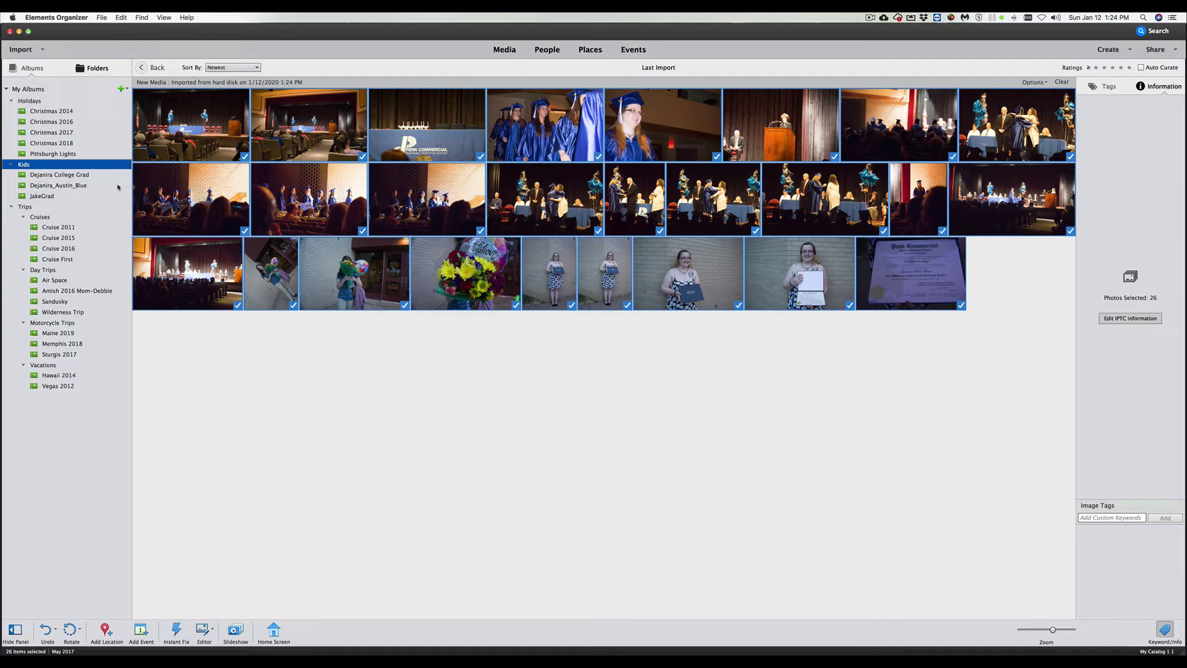
- Open the Dejanira College Grad album and enlarge the thumbnails of its 26 photos
click(50, 228)
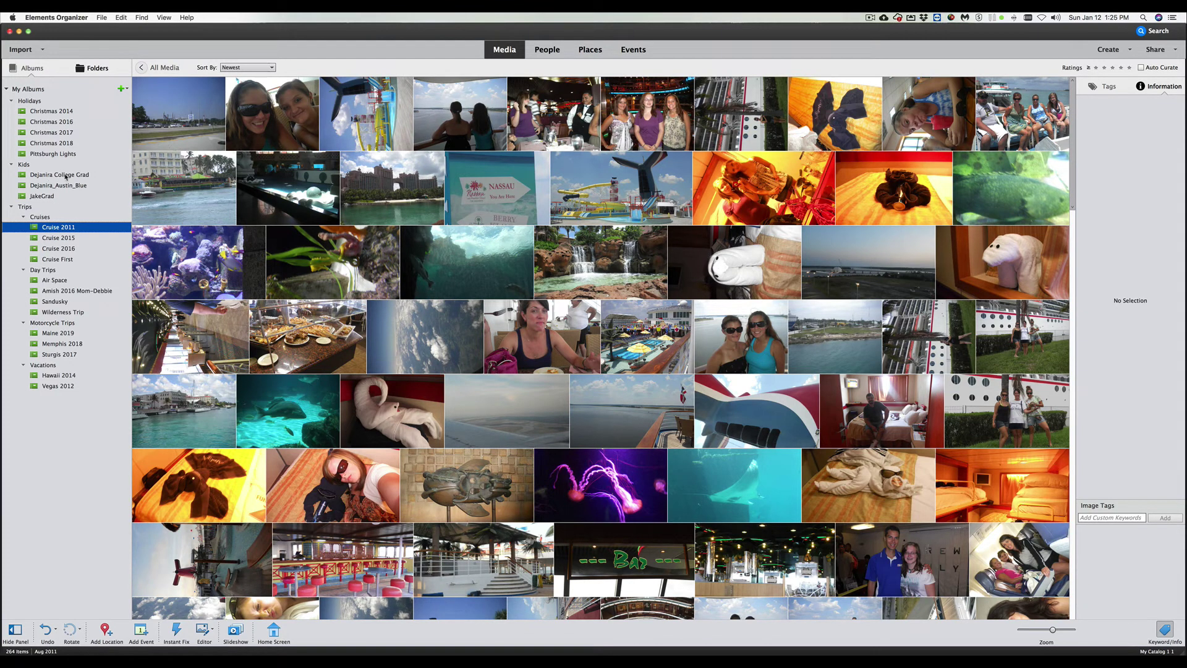
click(64, 175)
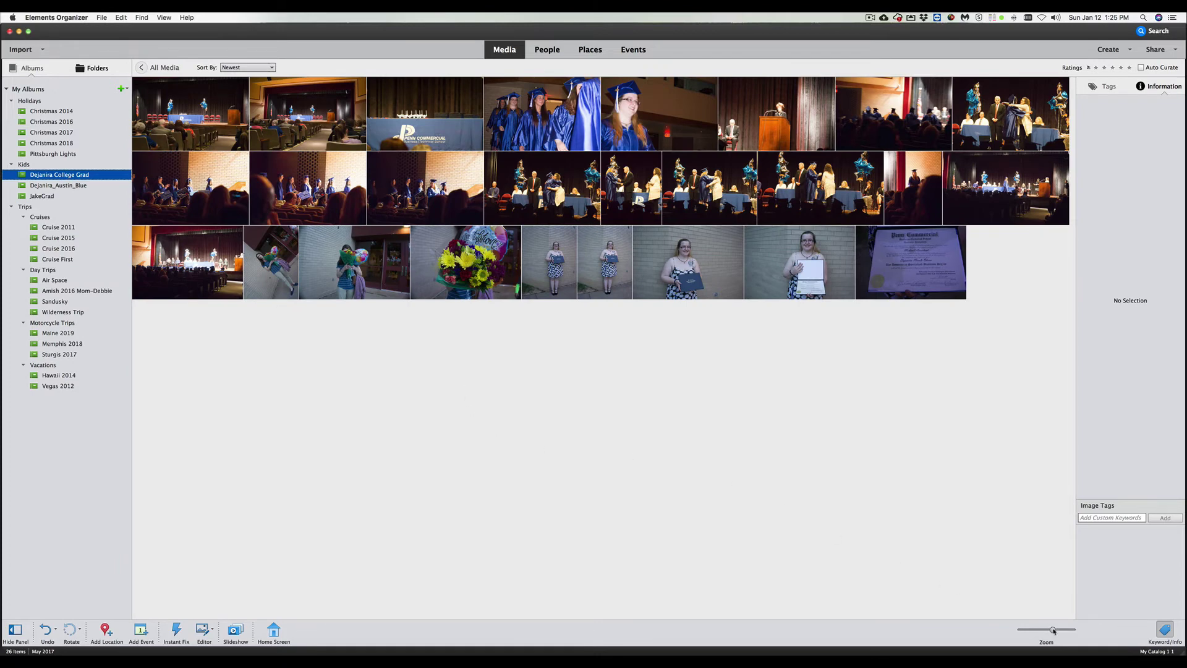
drag(1053, 630, 1060, 630)
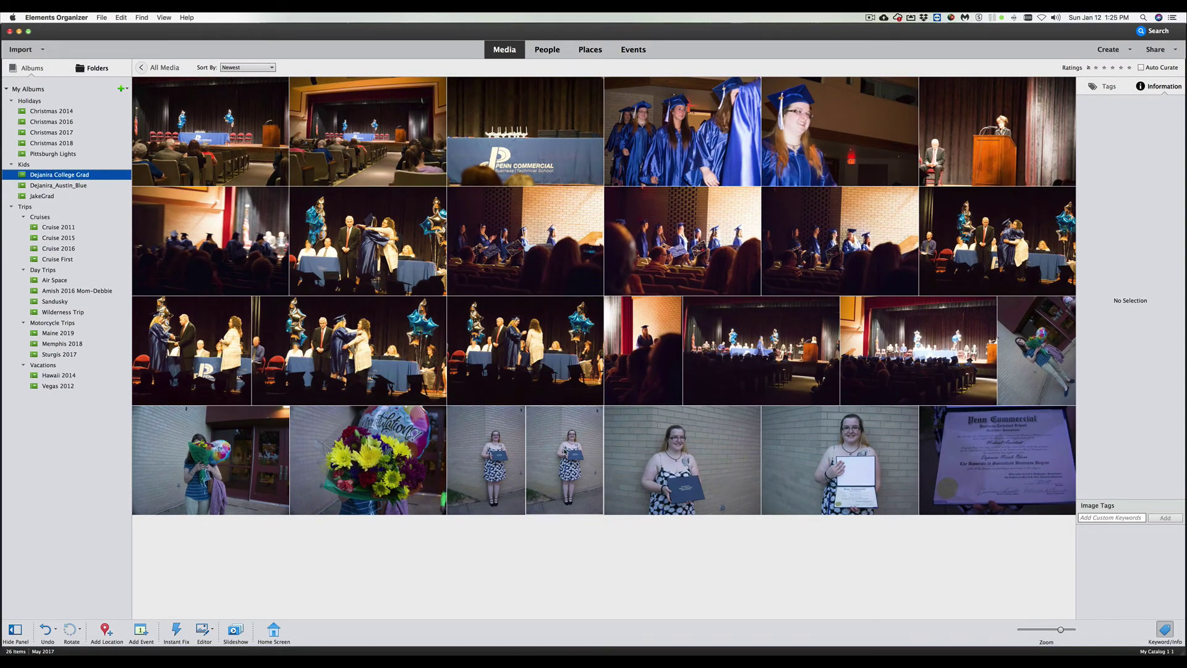